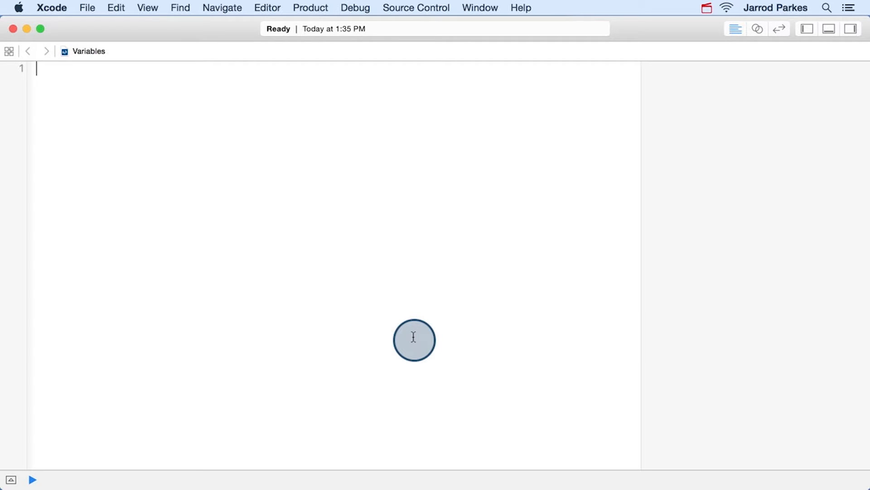
text(var nameOfVariable = someValue)
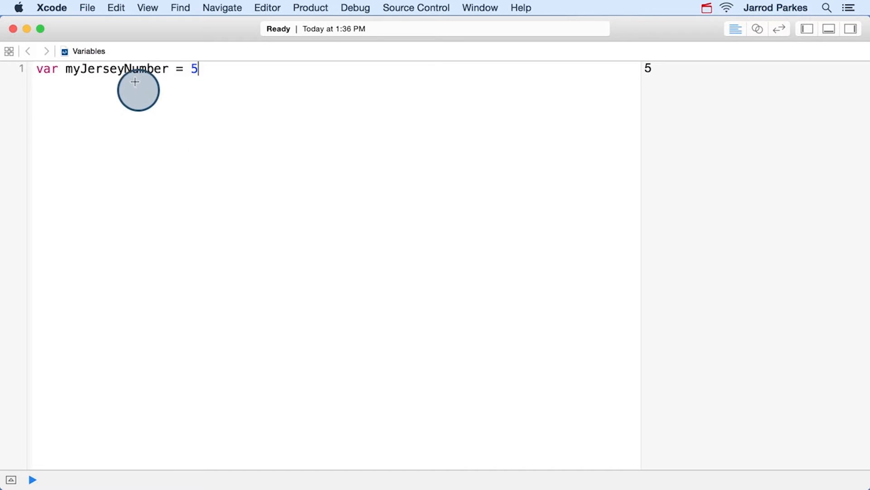
Step: Show Quick Help for myJerseyNumber, revealing its declared type Int
alt+click(104, 68)
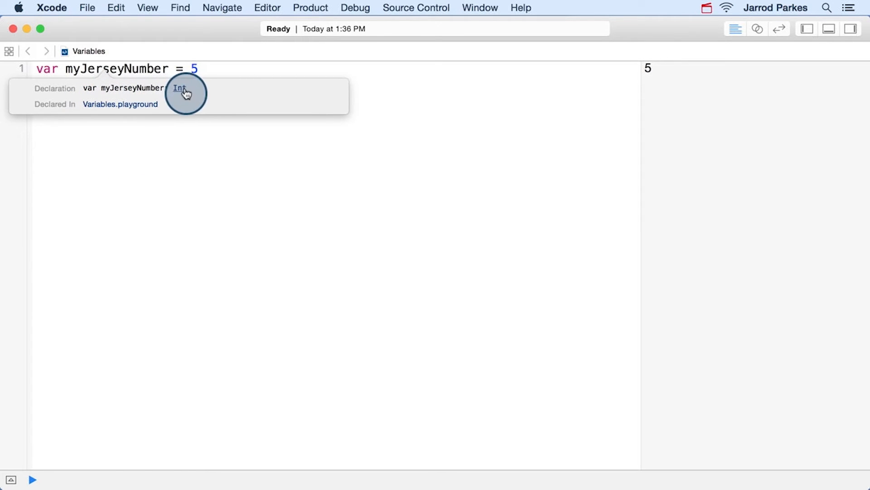
Step: Recheck myJerseyNumber's Int type in Quick Help and dismiss it
click(248, 169)
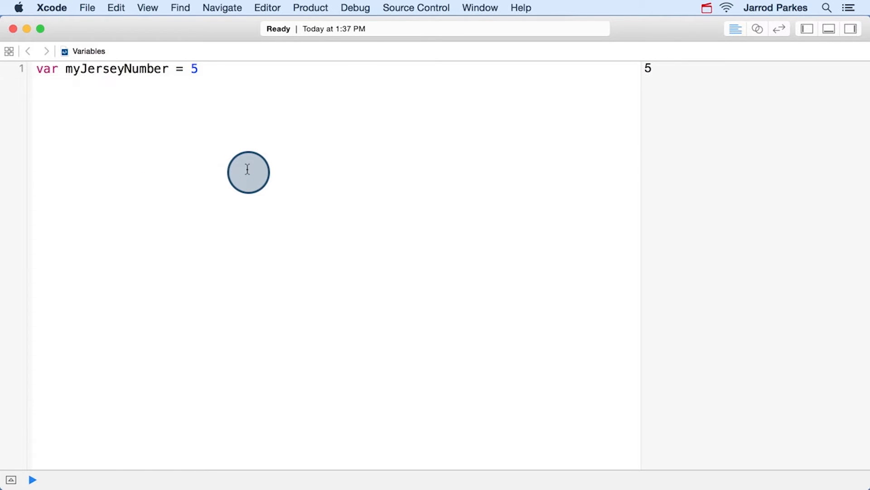
alt+click(145, 69)
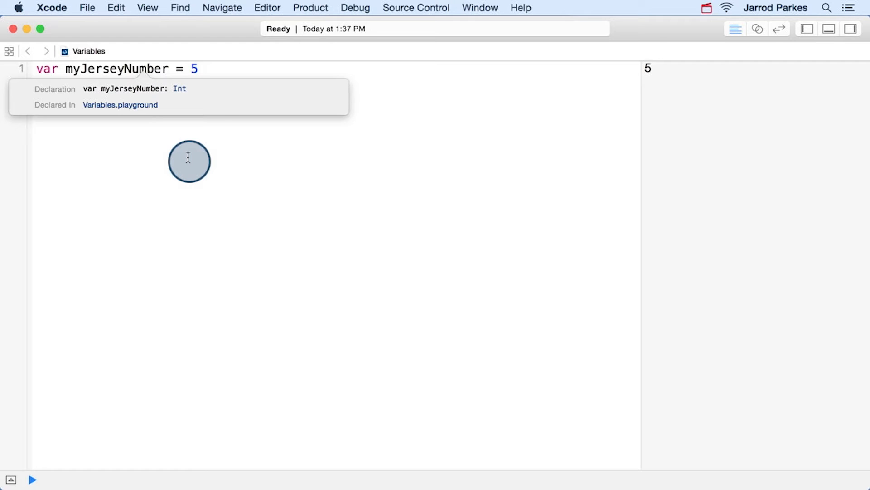
click(217, 76)
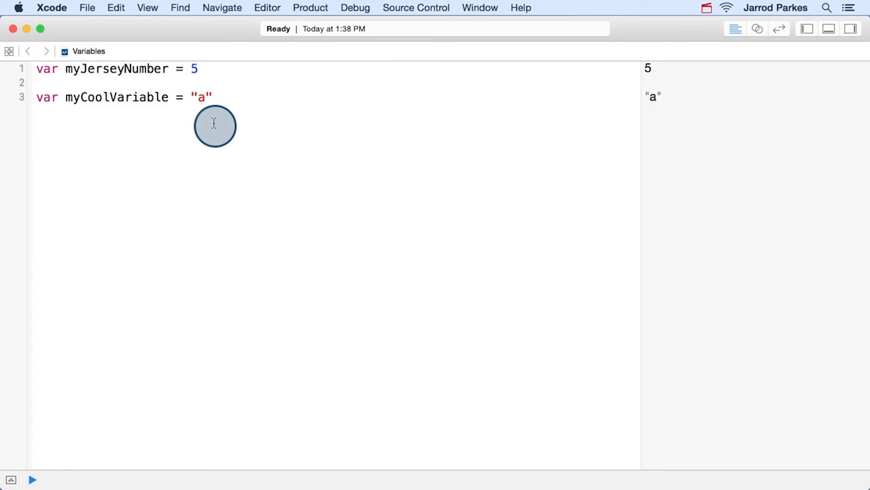
key(alt)
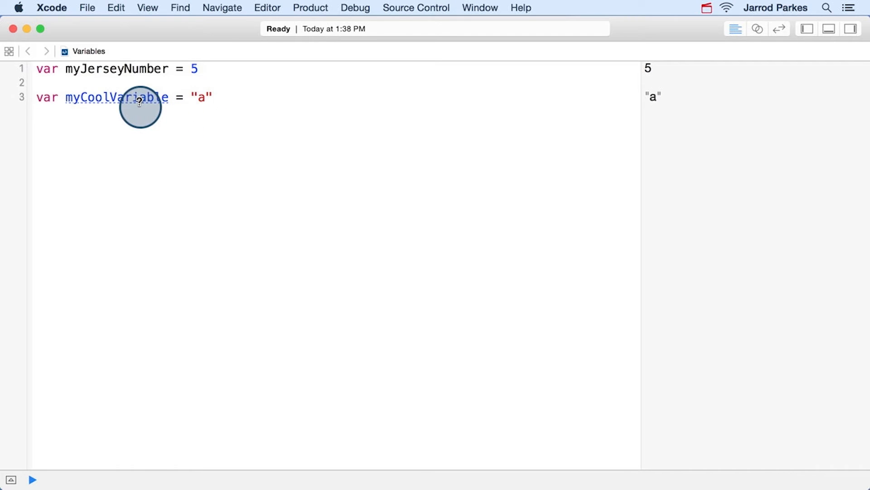
alt+click(140, 99)
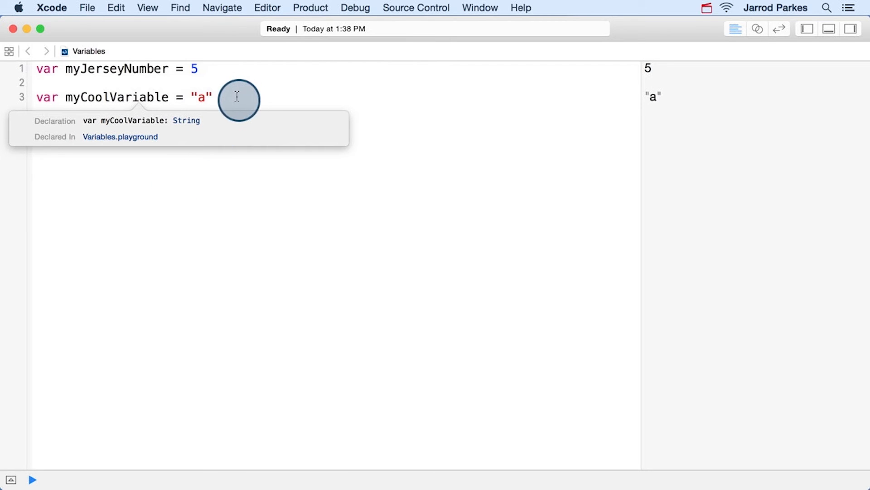
drag(211, 98, 193, 98)
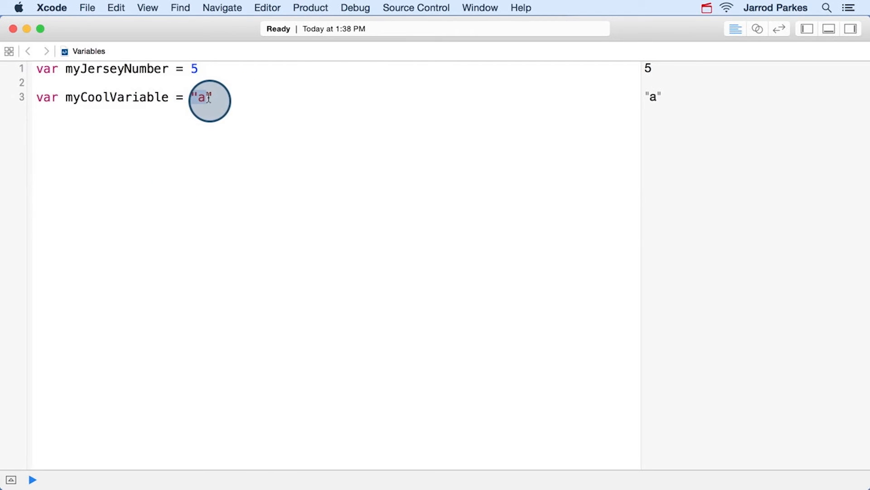
click(213, 100)
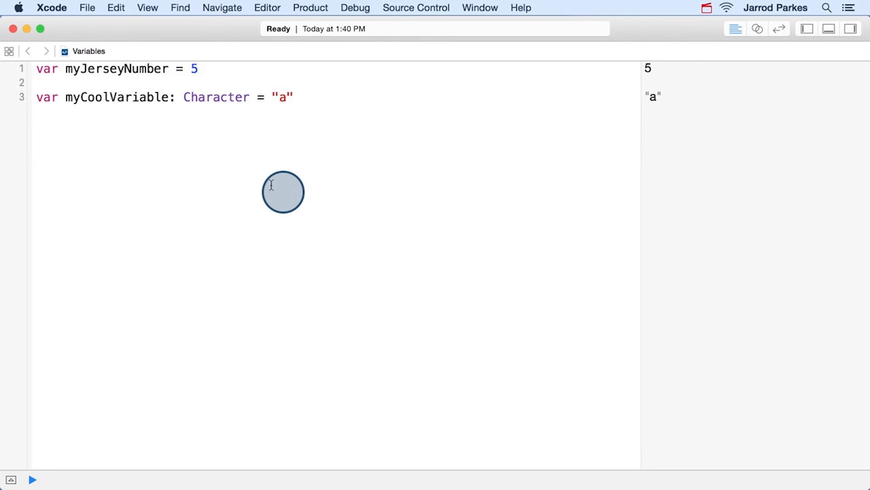
Step: Show Quick Help for myCoolVariable, confirming its declared type Character
alt+click(129, 98)
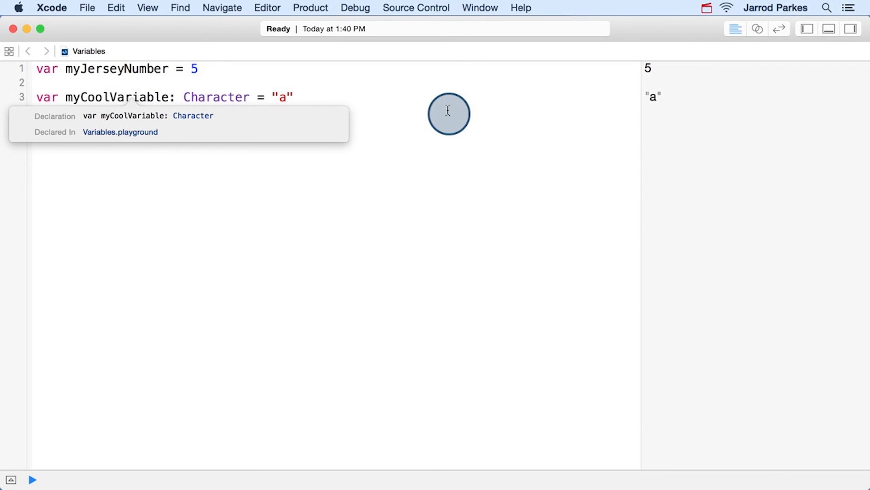
click(448, 110)
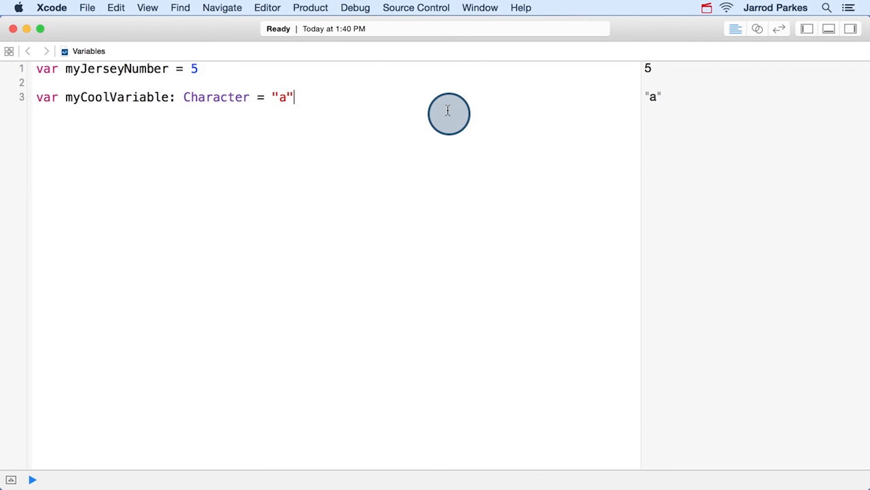